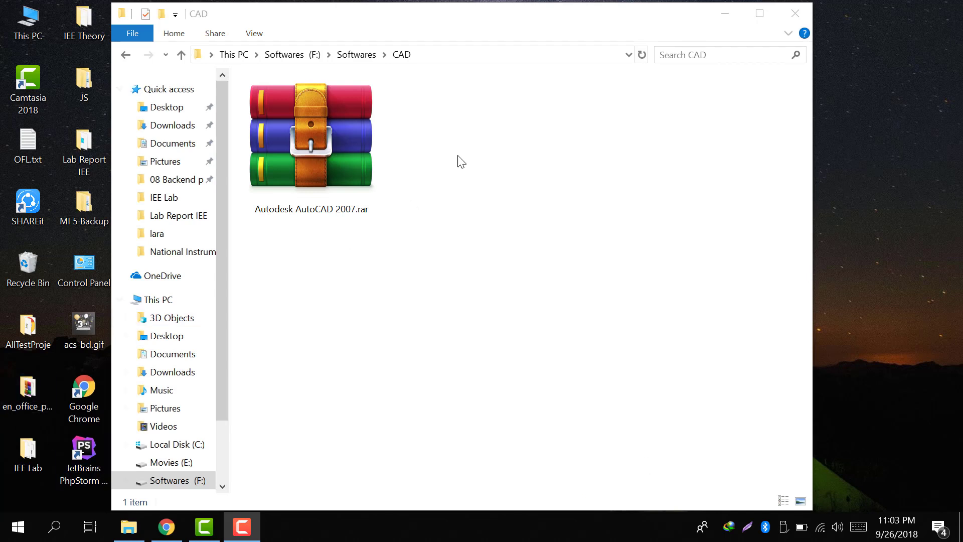
Select the Autodesk AutoCAD 2007.rar archive in the CAD folder on Softwares (F:)
click(349, 147)
Extract Autodesk AutoCAD 2007.rar into the CAD folder with WinRAR's Extract Here
right_click(348, 142)
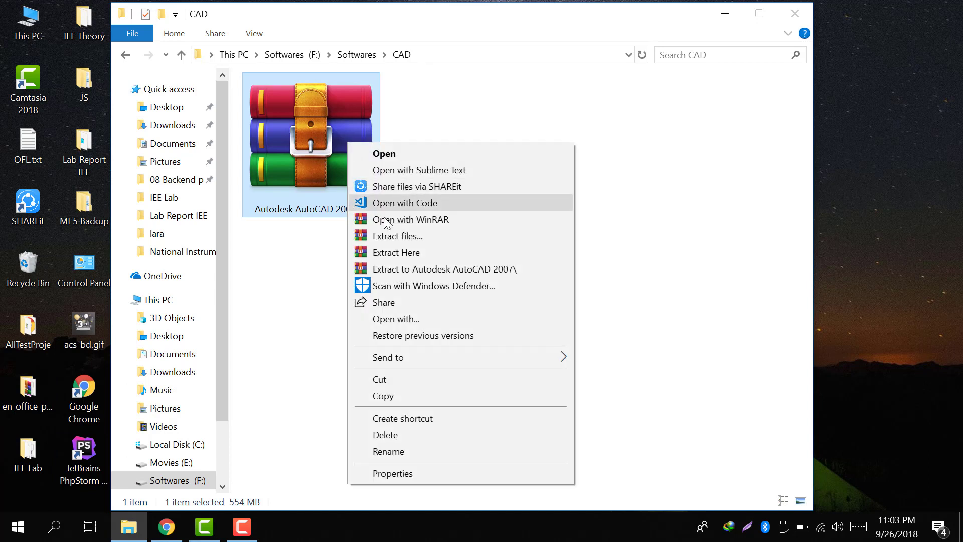
click(397, 246)
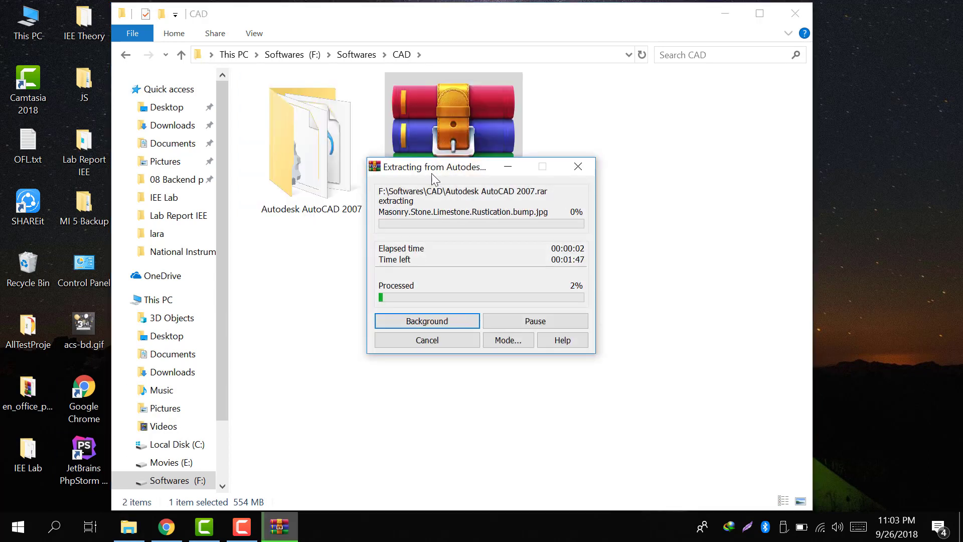
mouse_move(432, 168)
mouse_down()
mouse_move(480, 239)
mouse_move(447, 286)
mouse_up()
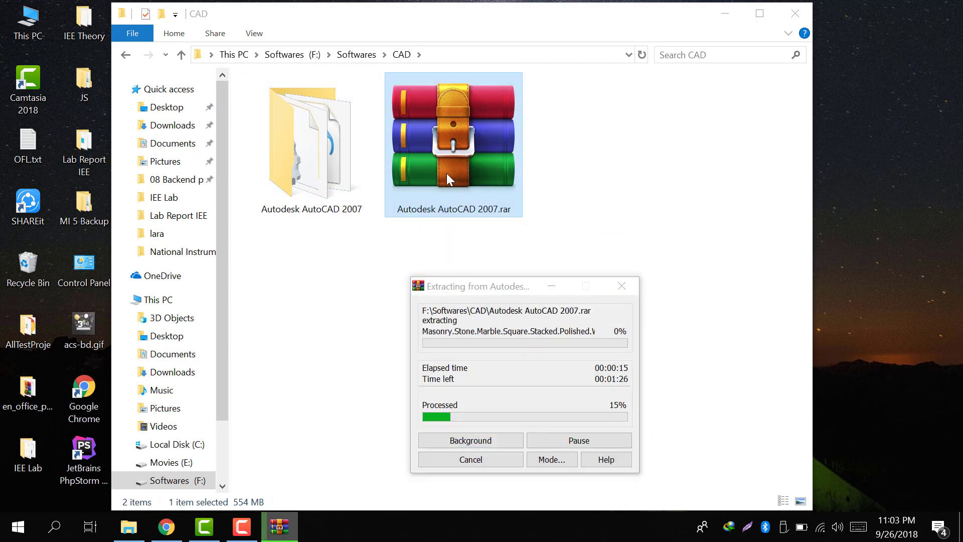
right_click(447, 173)
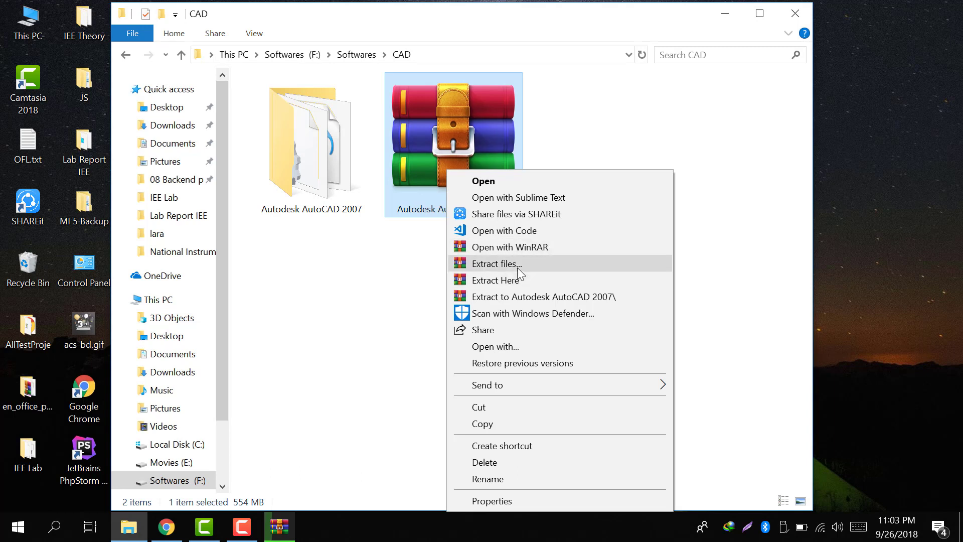
click(275, 531)
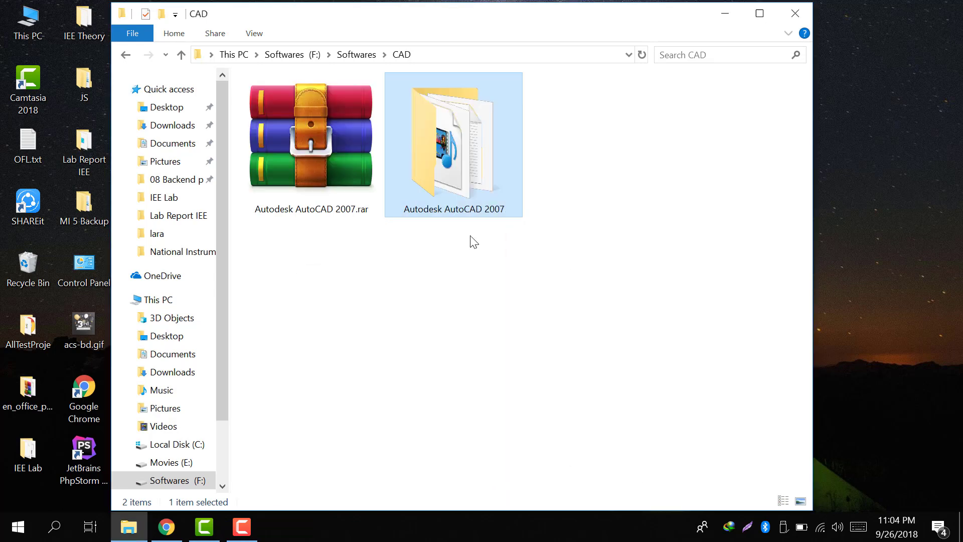
Run Setup.exe from the extracted Autodesk AutoCAD 2007 folder, approving the UAC prompt
double_click(435, 174)
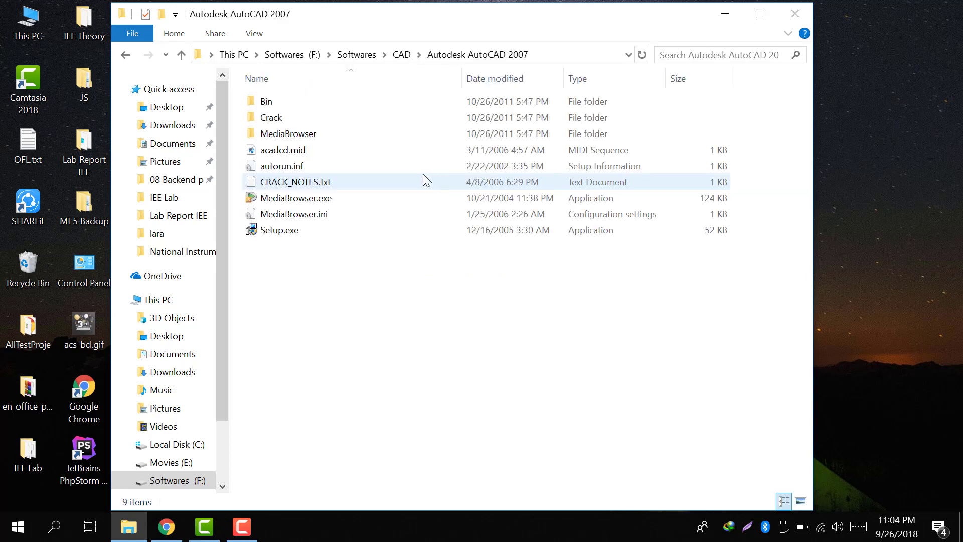
double_click(308, 231)
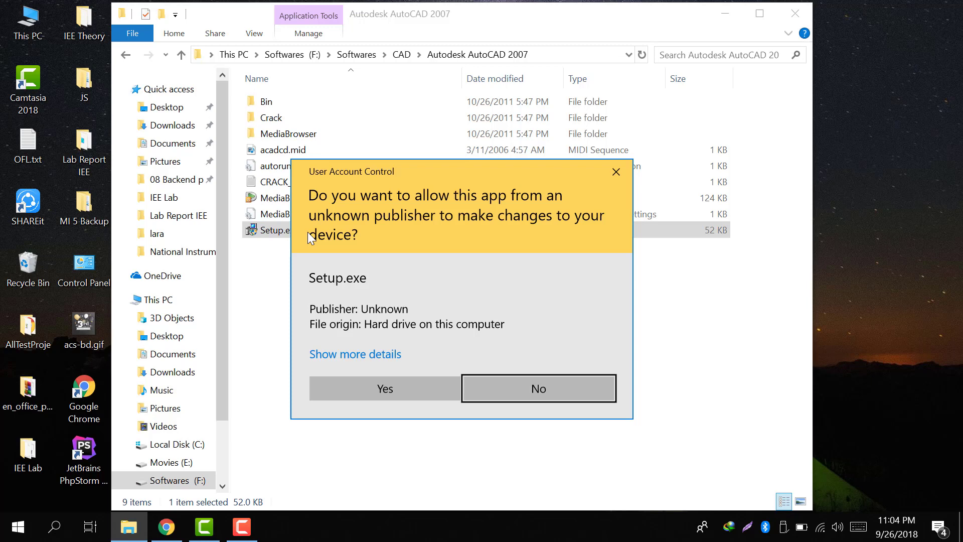
click(357, 383)
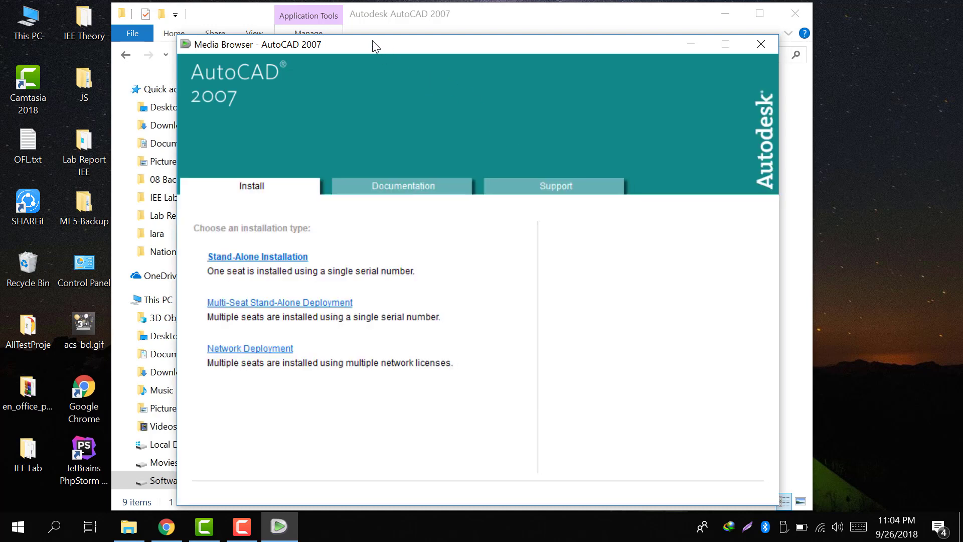
Begin a Stand-Alone Installation and approve installing the DirectX, DWF Viewer and Flash support components
drag(372, 41, 362, 16)
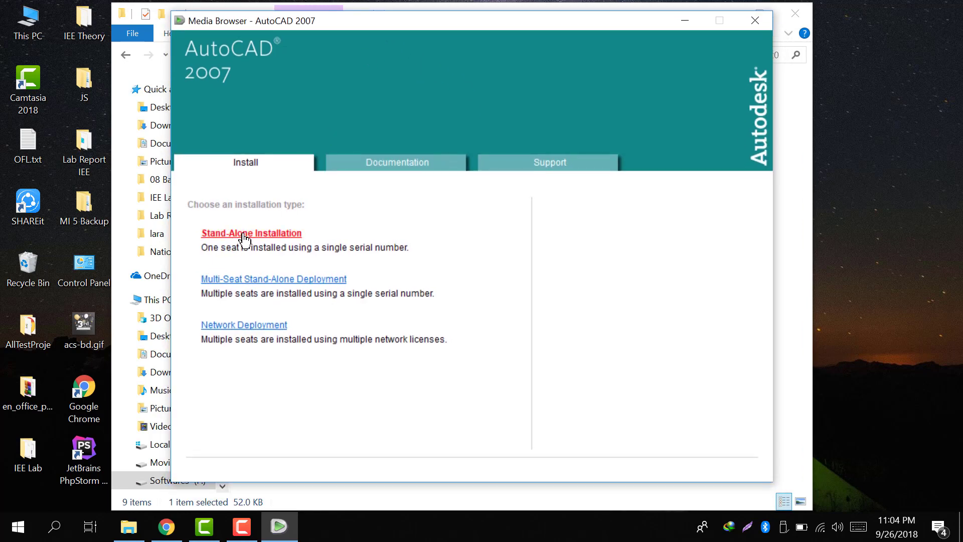
click(242, 235)
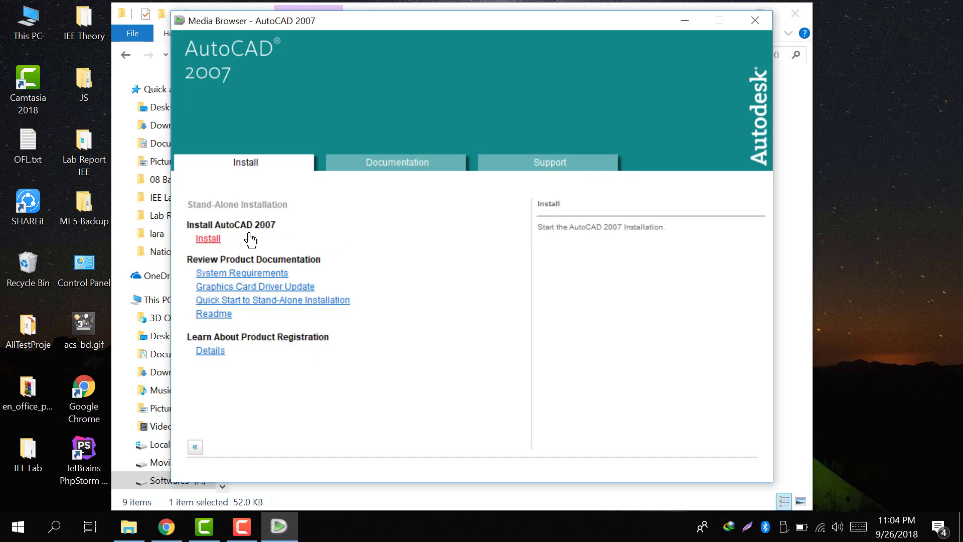
click(220, 241)
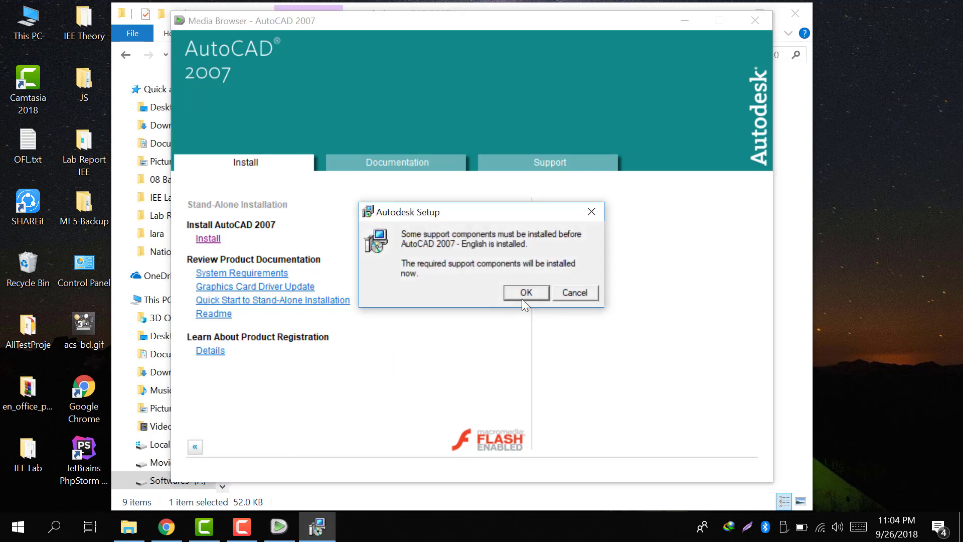
click(522, 298)
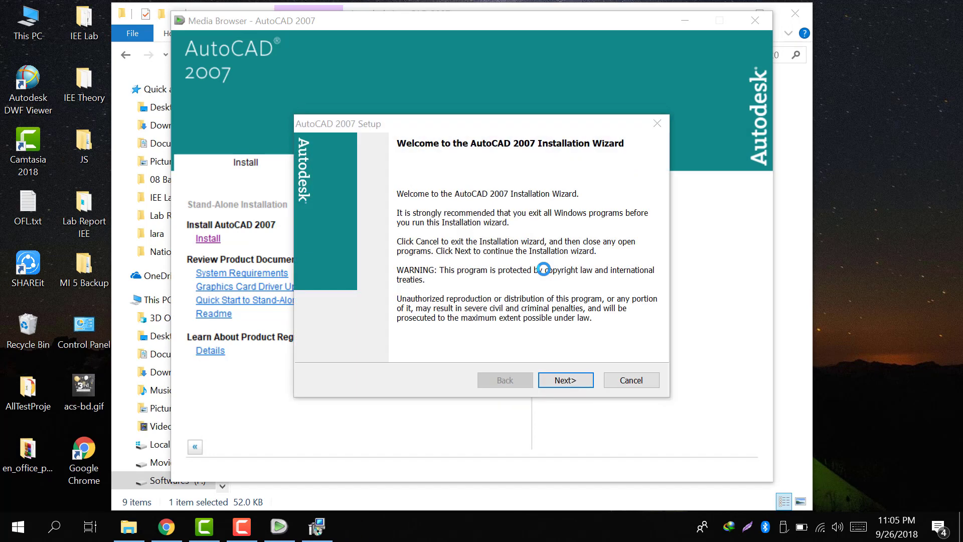
Accept the licence agreement and enter the product serial number
click(566, 381)
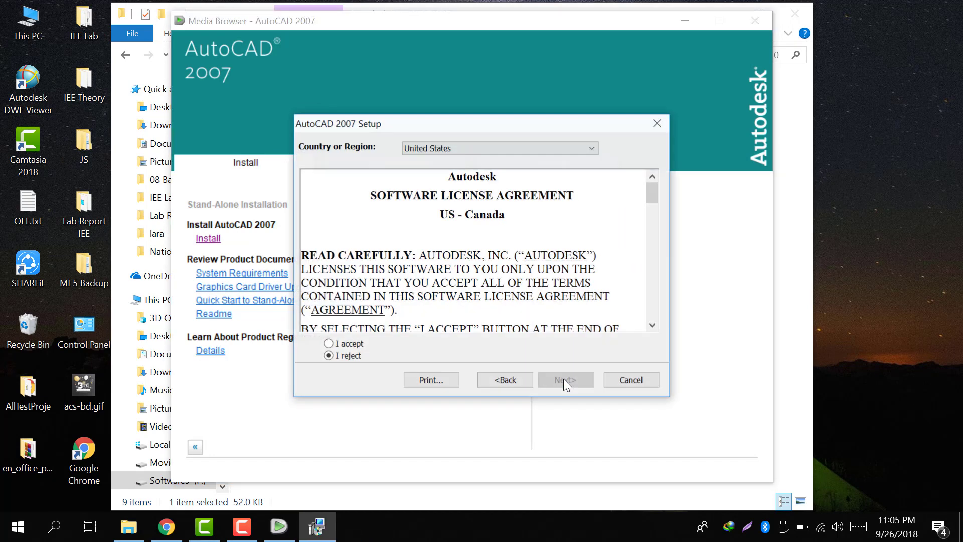
click(352, 344)
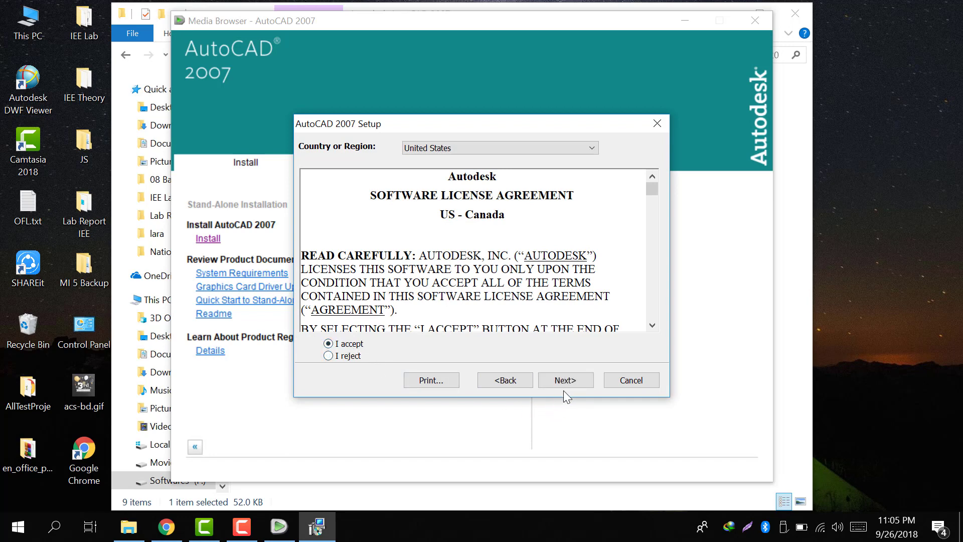
click(562, 383)
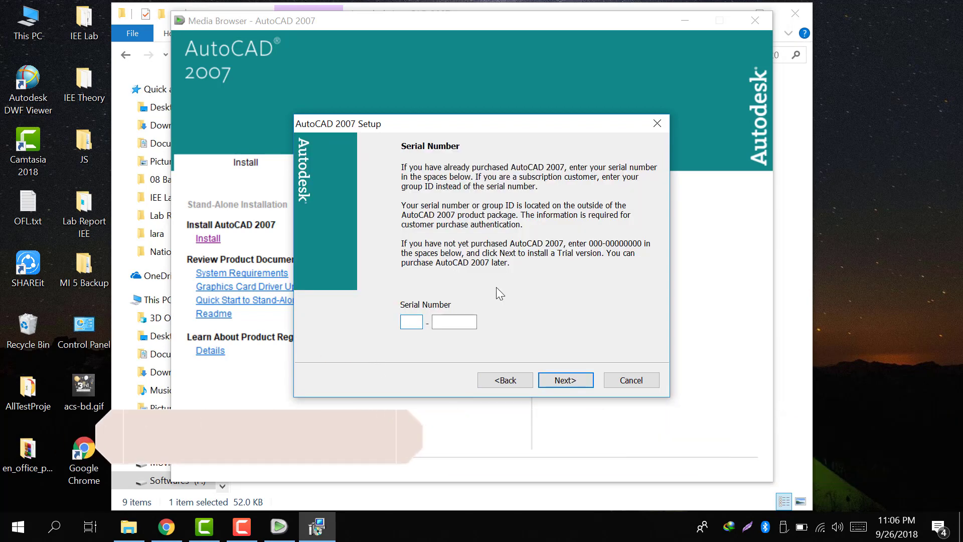
text(11111111111)
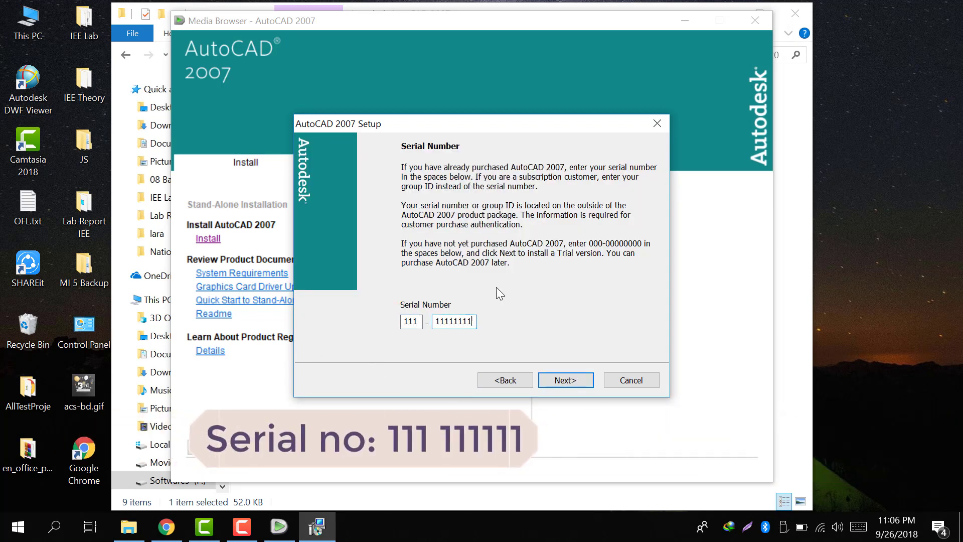
click(570, 379)
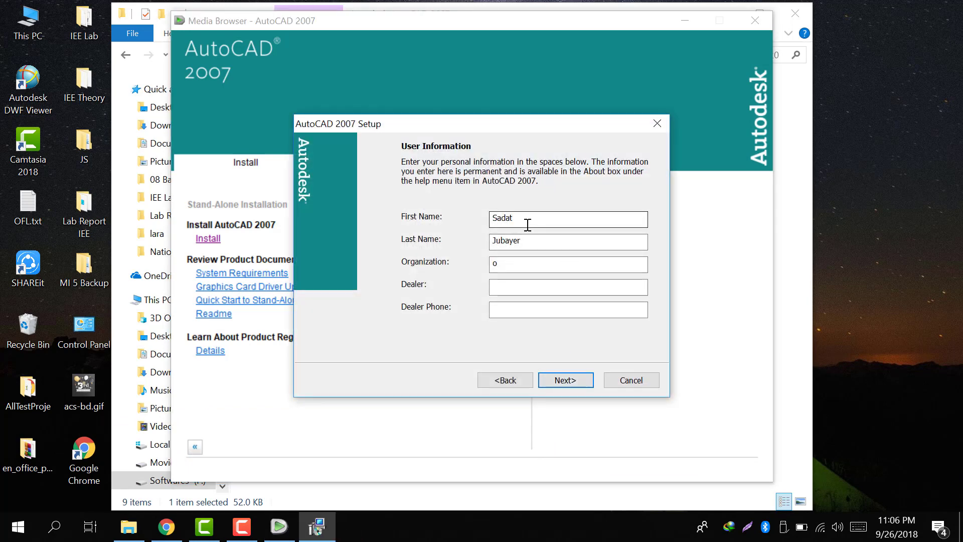
Fill in the dealer and dealer phone user information fields
click(524, 286)
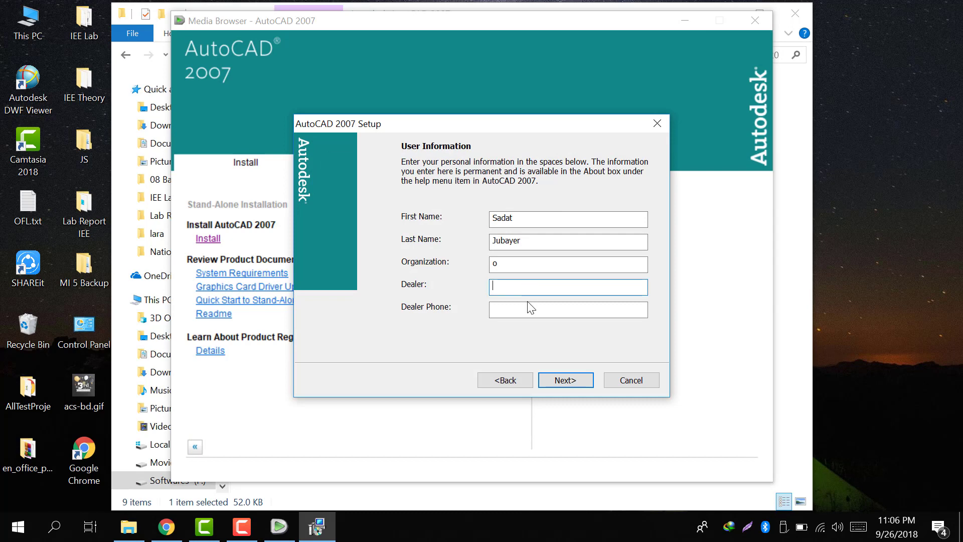
text(0909)
click(527, 309)
text(0990)
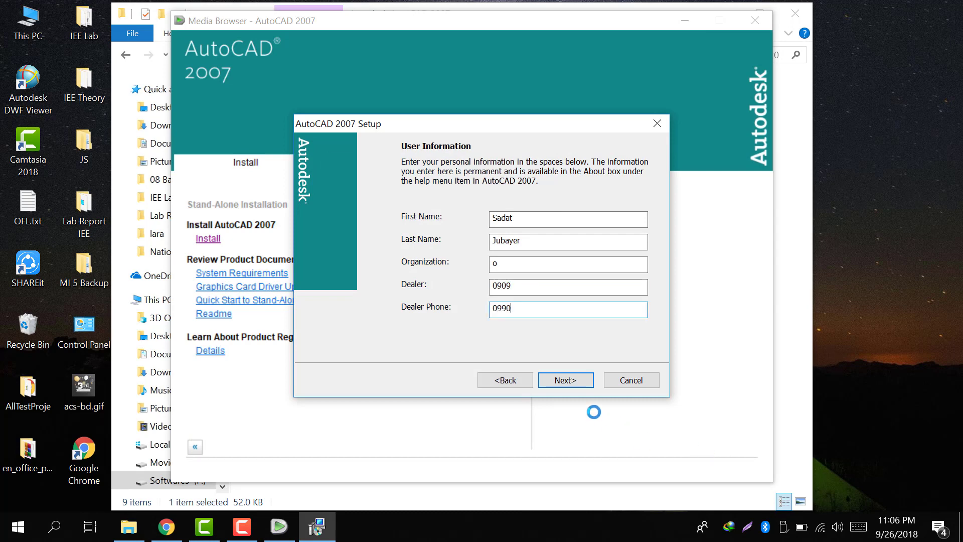
click(580, 385)
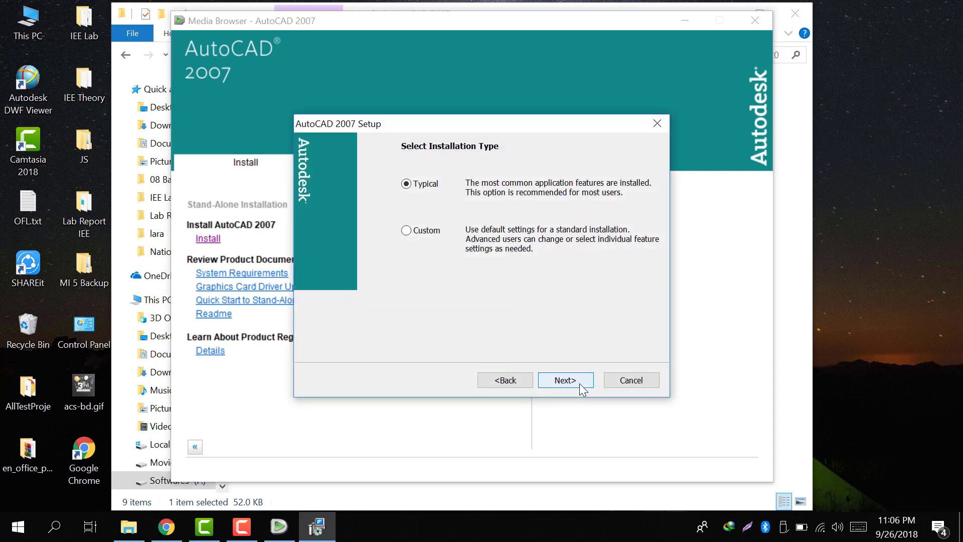
Keep the Typical installation and add Express Tools and the Material Library
click(565, 380)
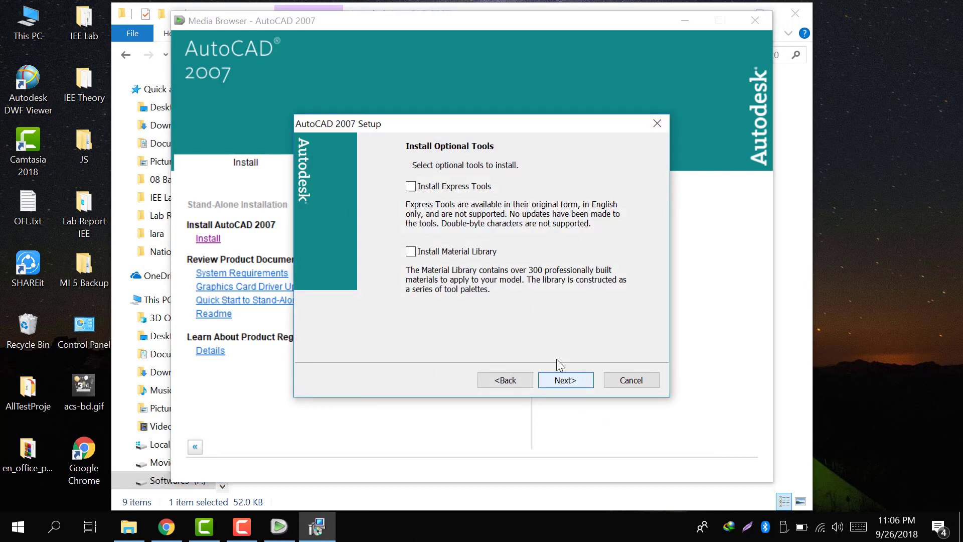
click(410, 186)
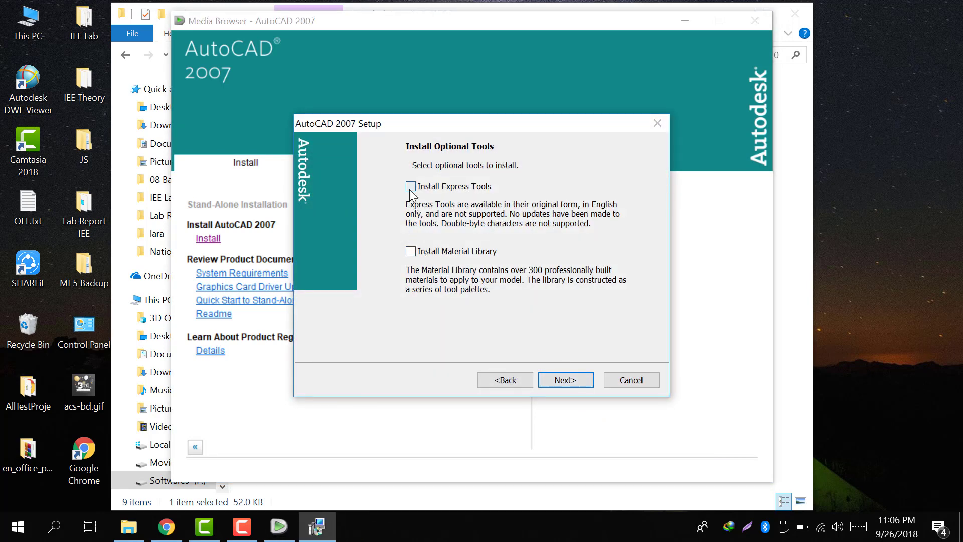
click(410, 252)
click(572, 383)
Install to the default folder with Notepad as text editor, finishing without the Readme
click(572, 384)
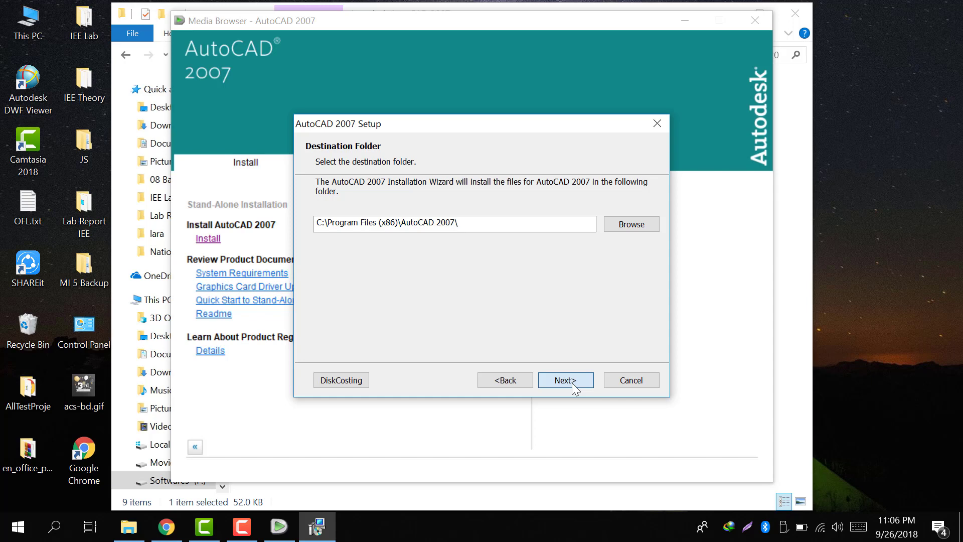
click(572, 384)
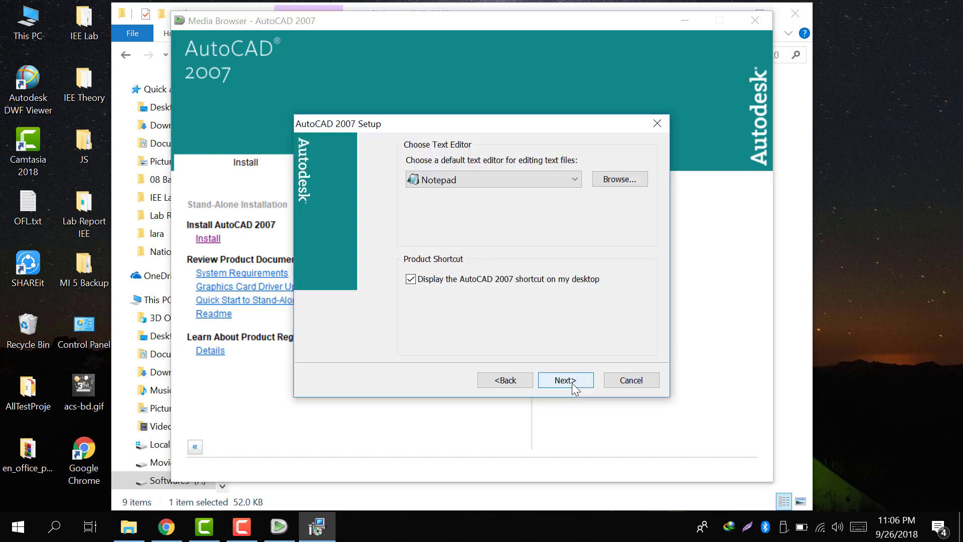
click(572, 383)
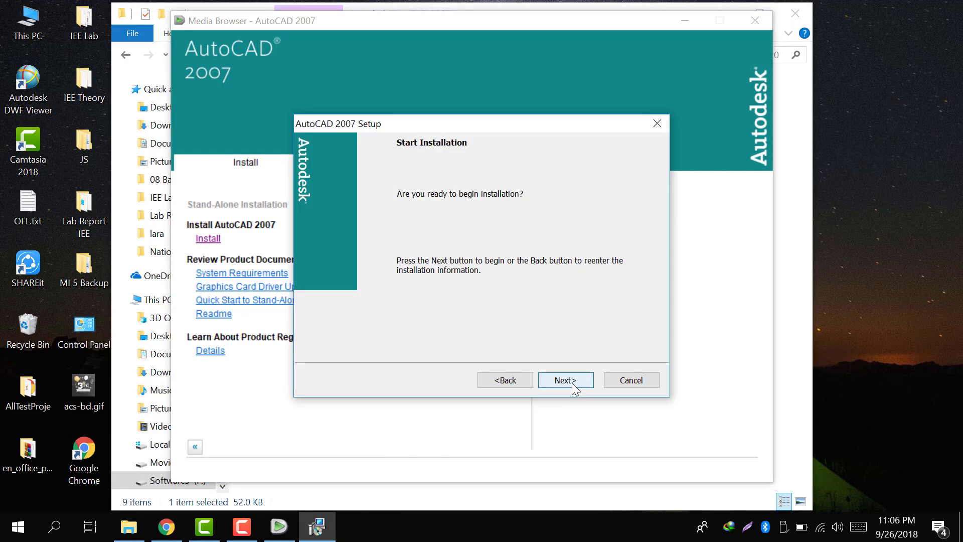
click(572, 384)
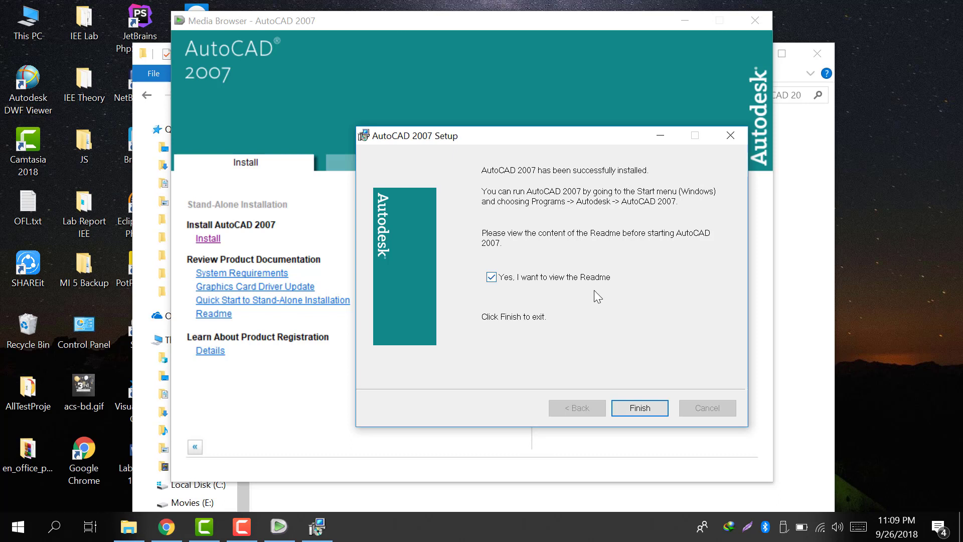
click(491, 280)
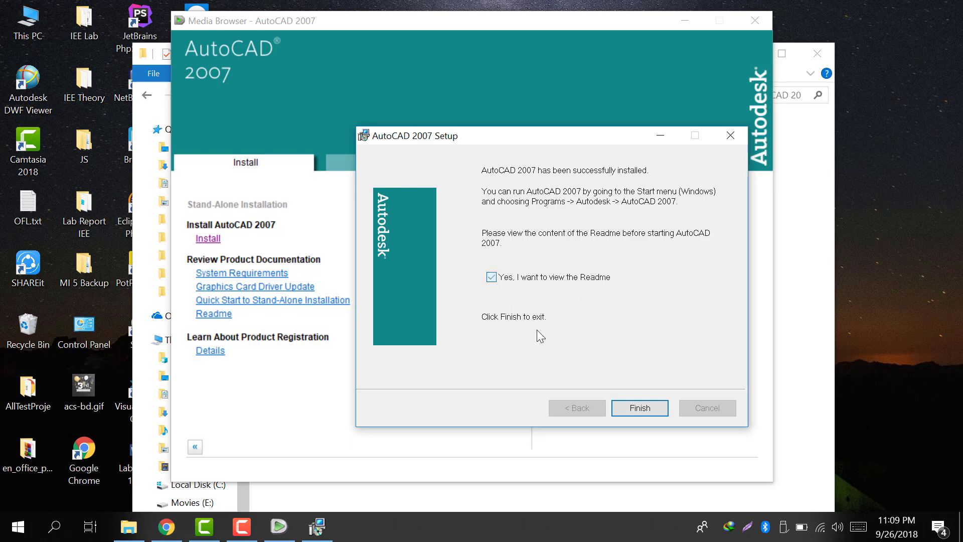
click(641, 411)
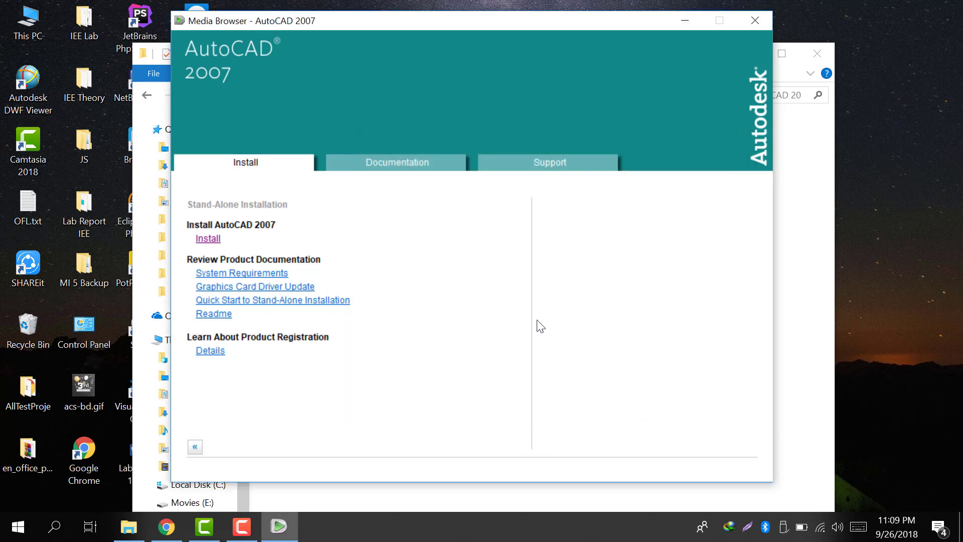
Close the Media Browser and copy the three files from the Crack folder
click(755, 21)
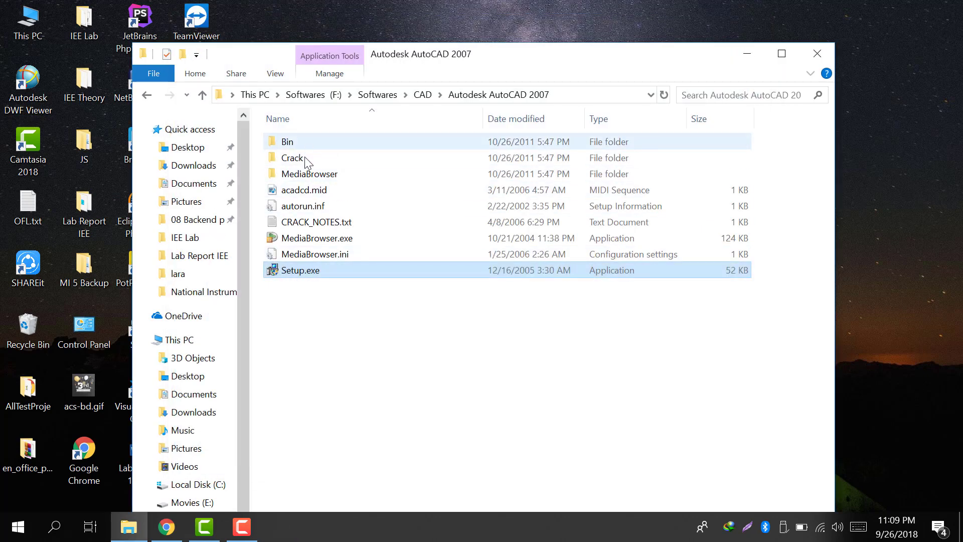
double_click(292, 158)
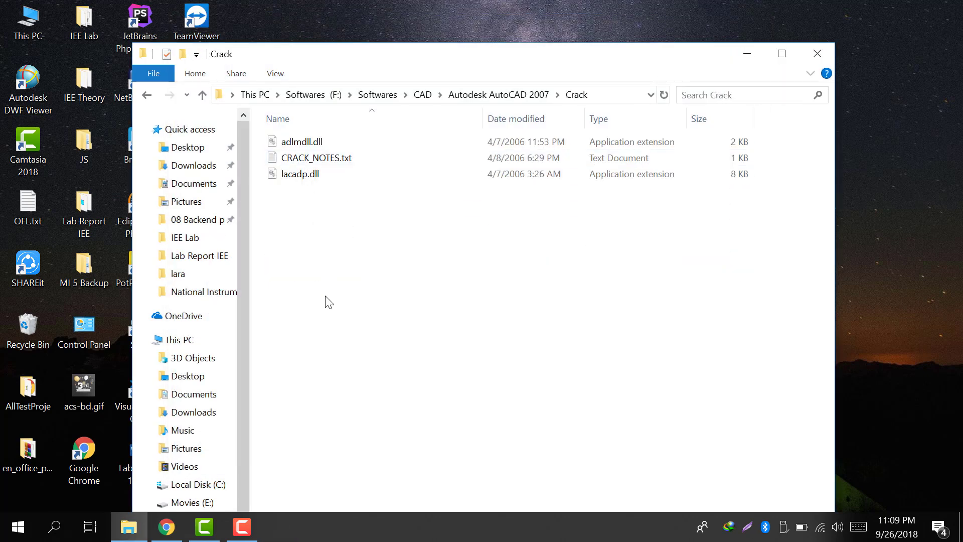
drag(329, 301, 355, 154)
right_click(354, 154)
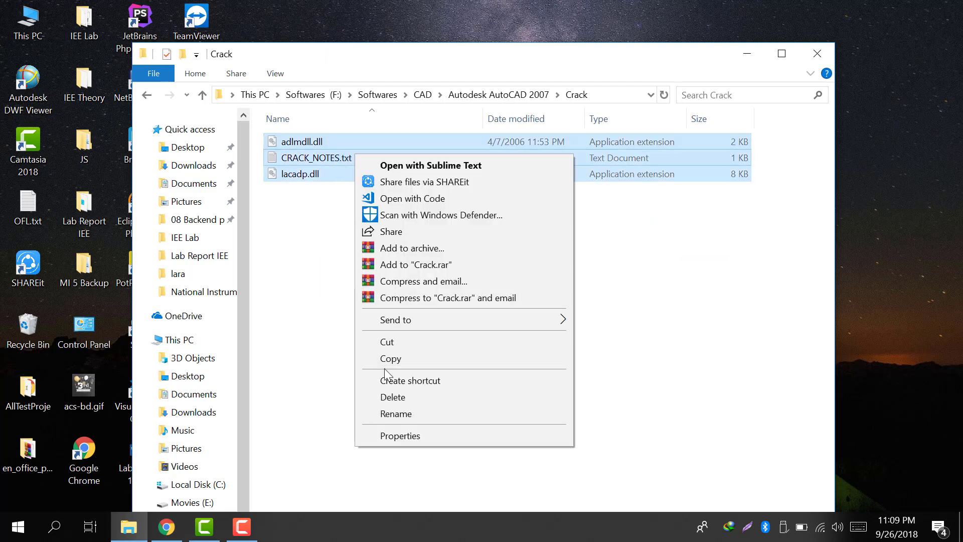
click(387, 360)
Paste the files into the AutoCAD 2007 install folder, replacing the originals, then close both windows
drag(300, 54, 450, 36)
right_click(206, 351)
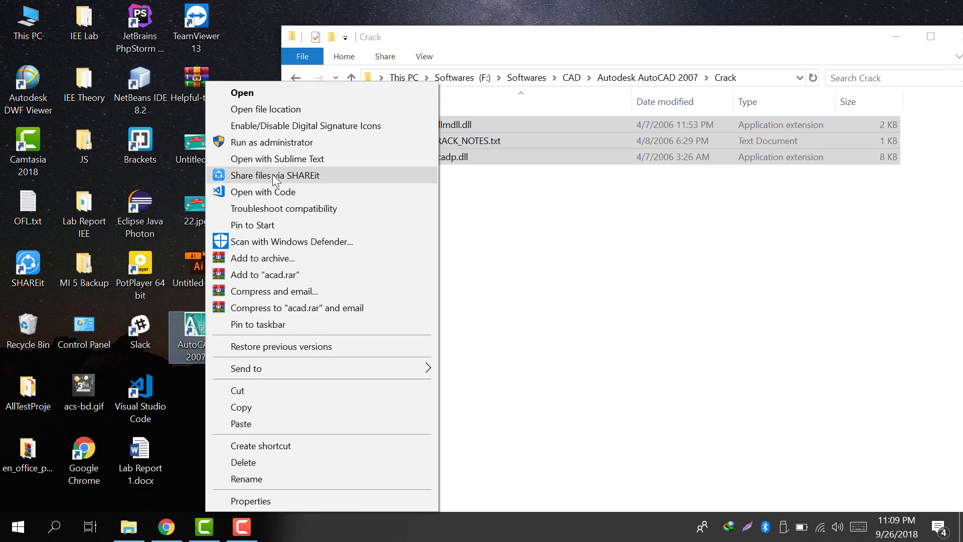
click(268, 111)
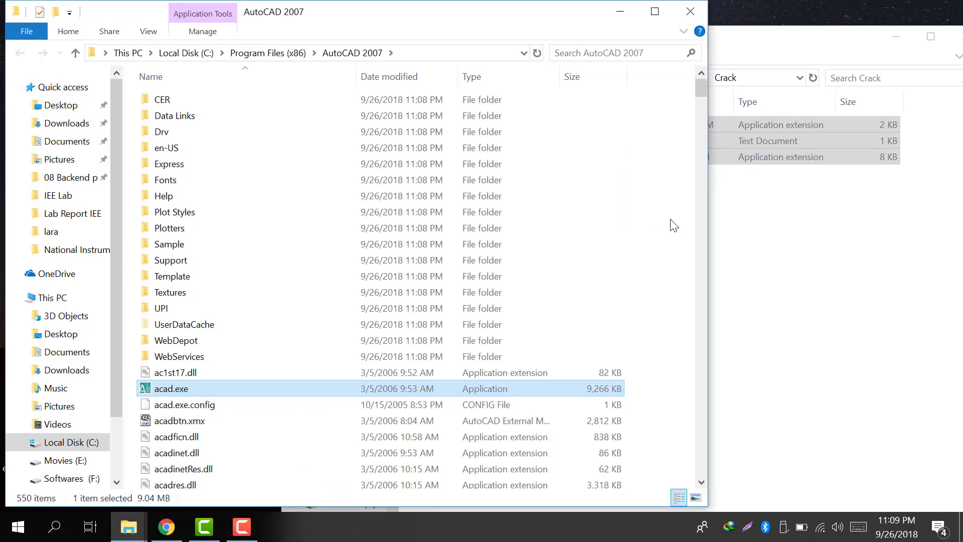
right_click(673, 251)
click(689, 325)
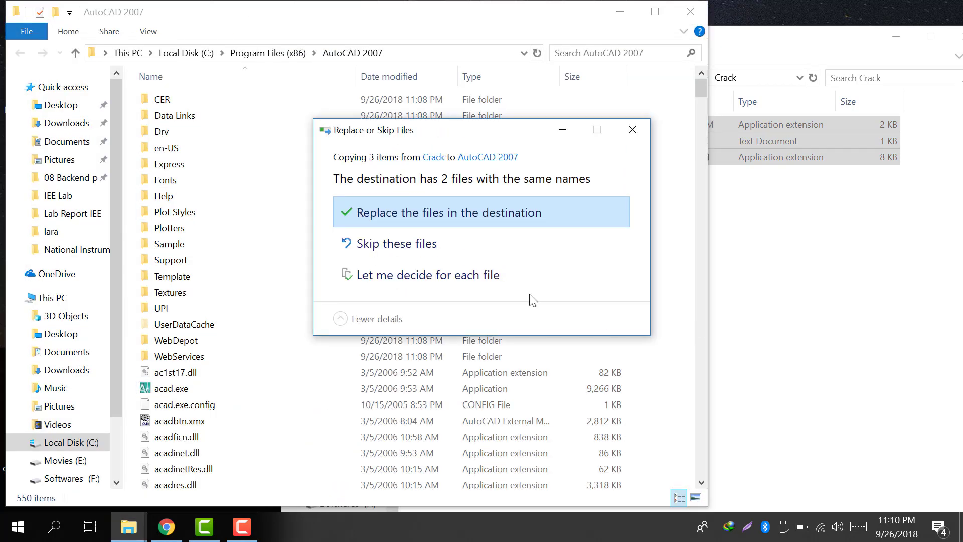
click(382, 215)
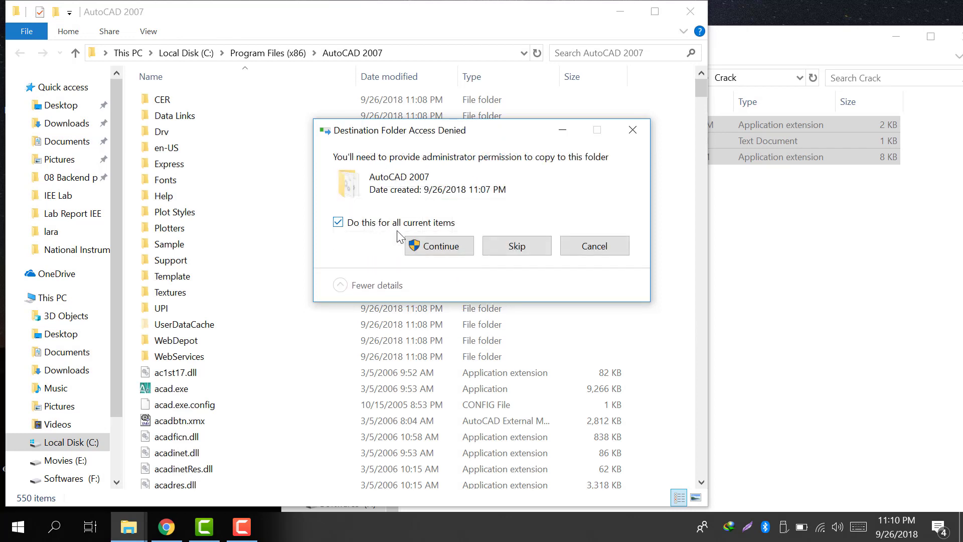
click(421, 248)
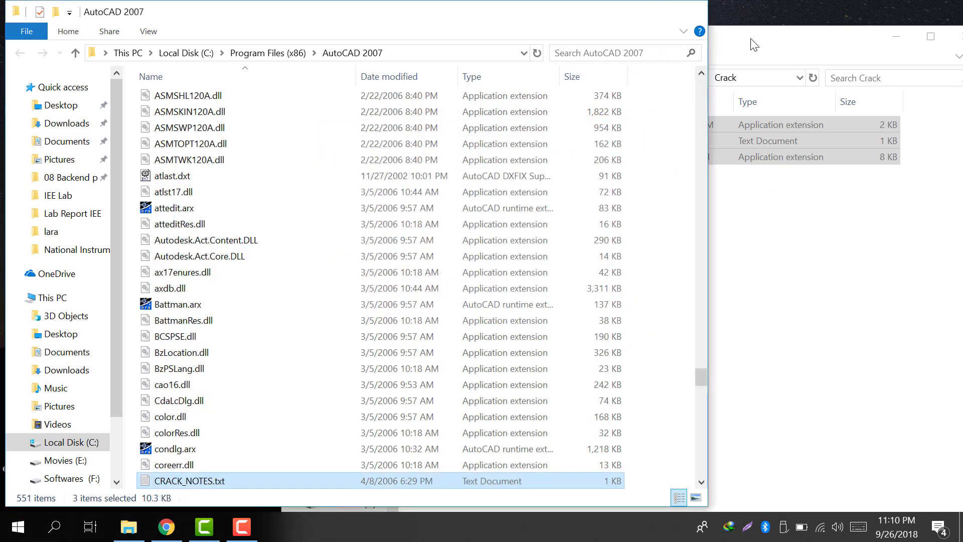
click(690, 11)
click(622, 87)
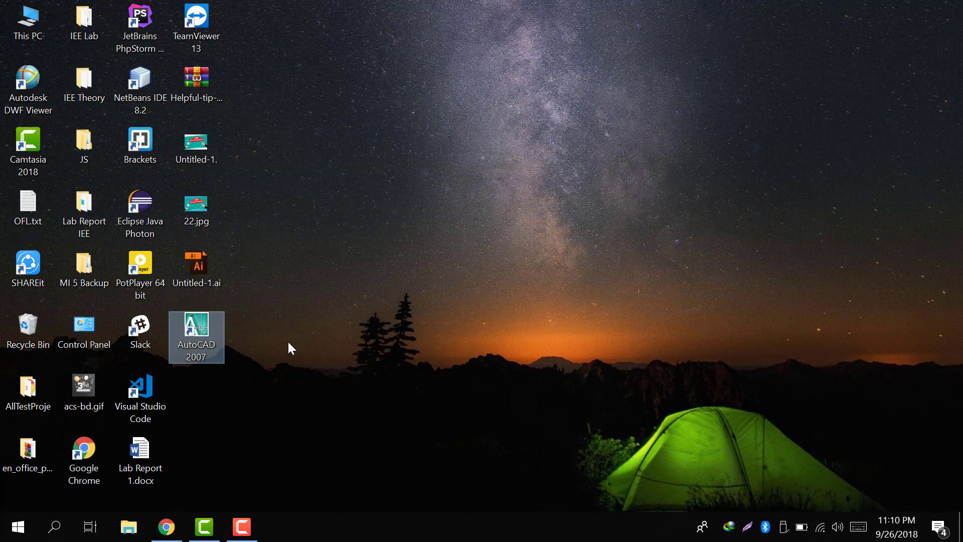
Launch AutoCAD 2007 in the AutoCAD Classic workspace with the workspace prompt disabled
double_click(194, 346)
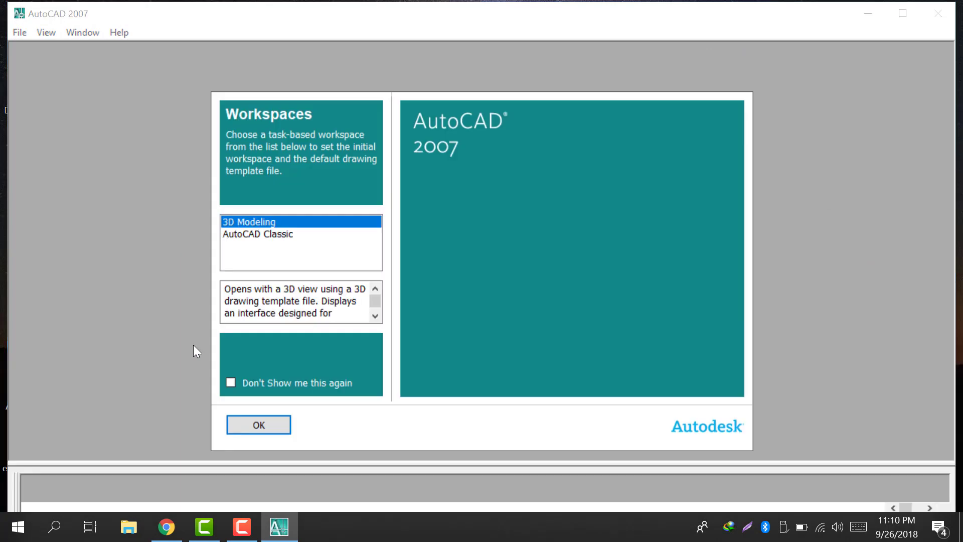
click(266, 235)
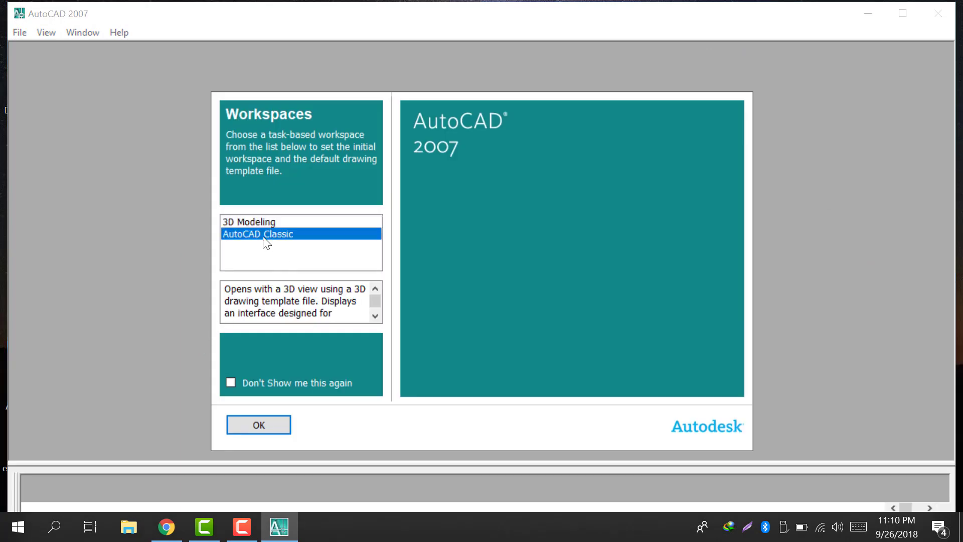
click(232, 382)
click(255, 423)
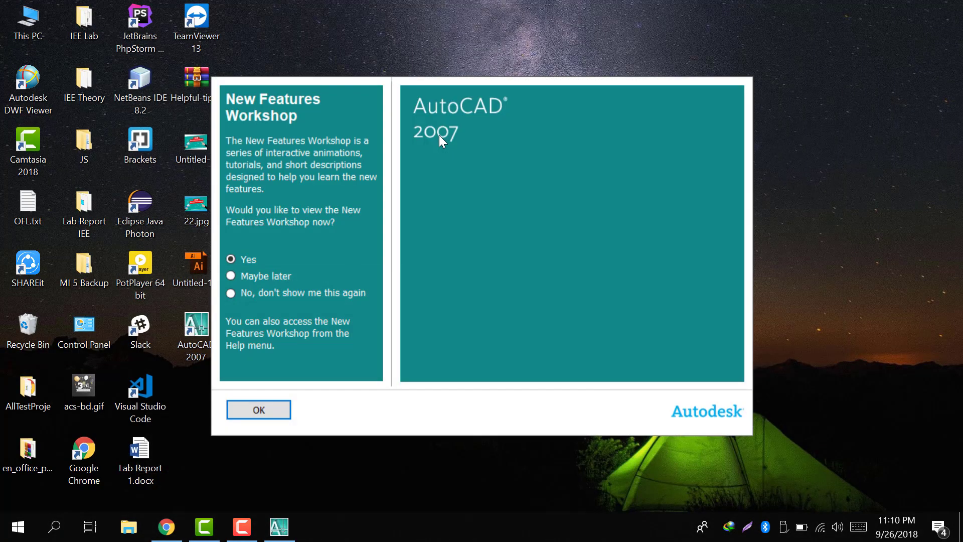
Decline the New Features Workshop and close the Sheet Set Manager and Tool Palettes
click(232, 293)
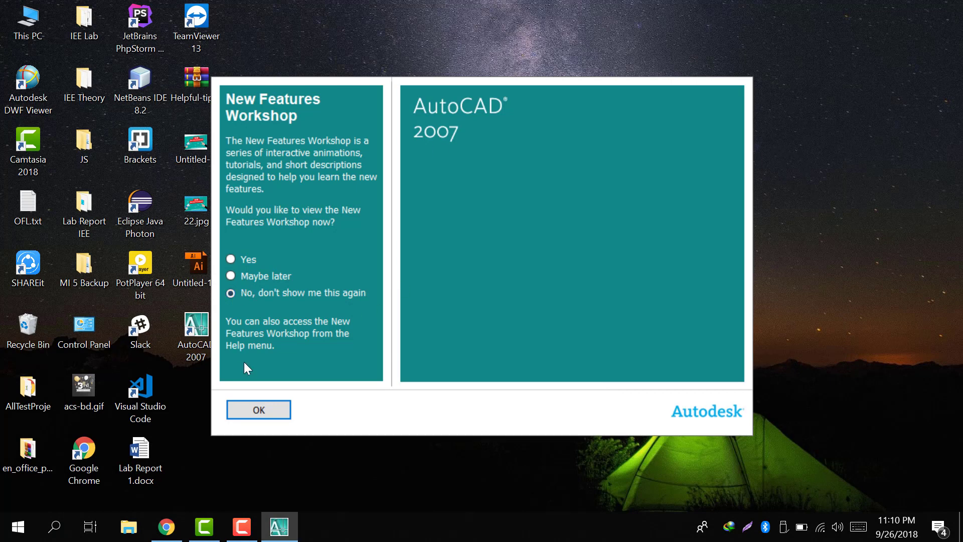
click(277, 410)
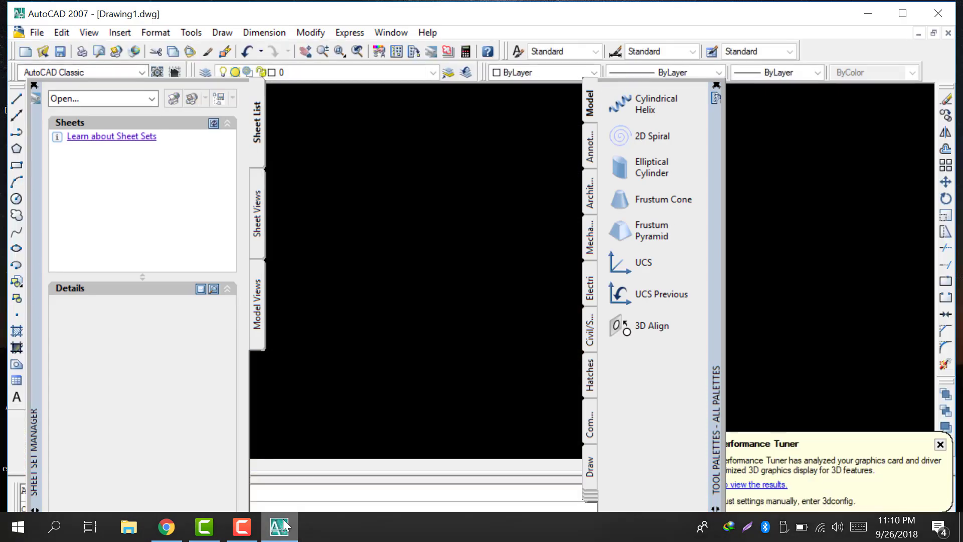
click(34, 84)
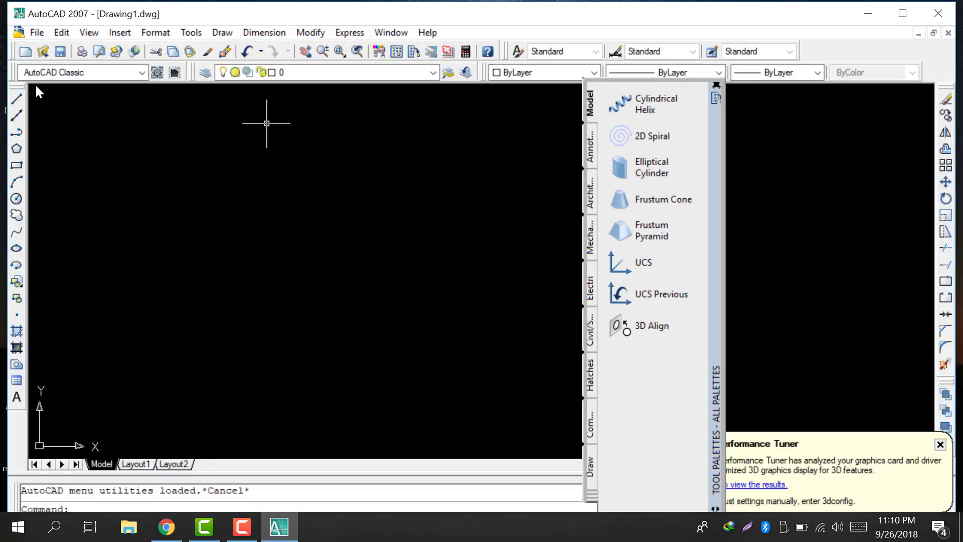
click(716, 85)
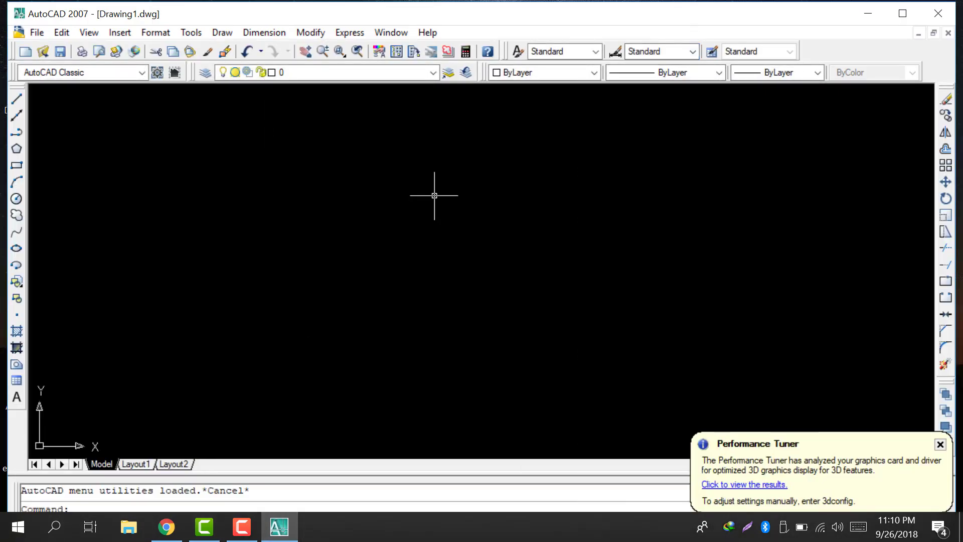